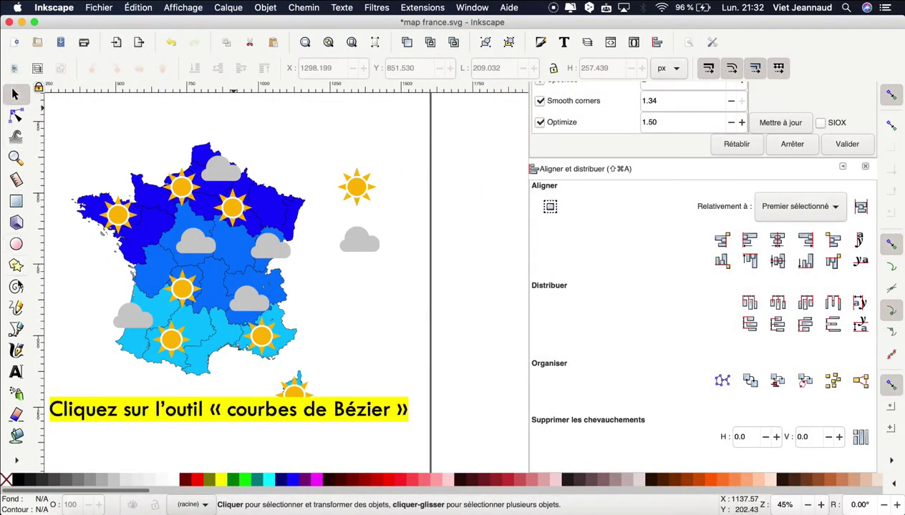
Step: Activate the Bézier curves and straight lines tool
click(18, 330)
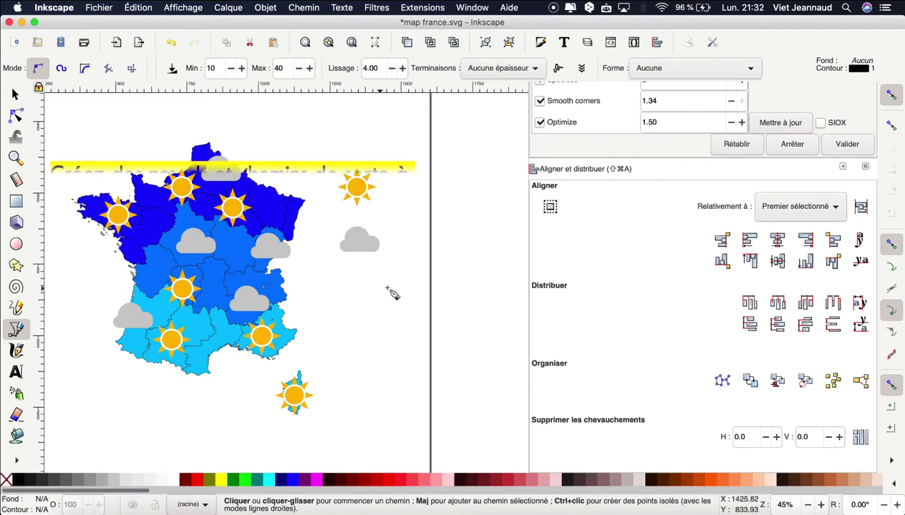
Step: Draw a closed zigzag lightning-bolt outline to the right of the France map
click(350, 300)
click(386, 294)
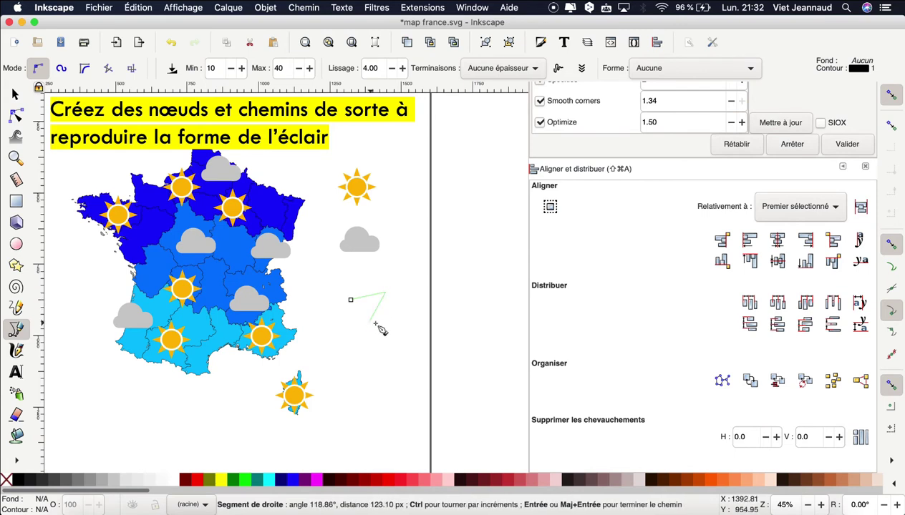
click(369, 322)
click(394, 319)
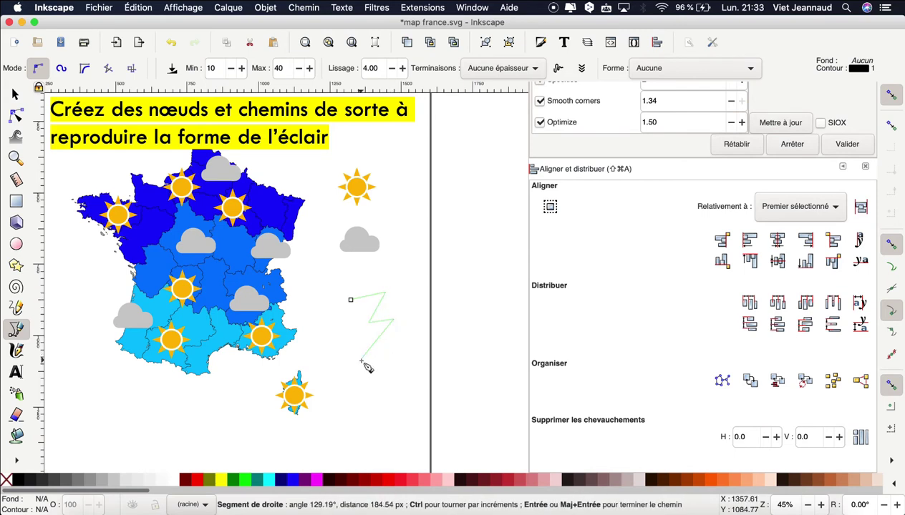
click(362, 359)
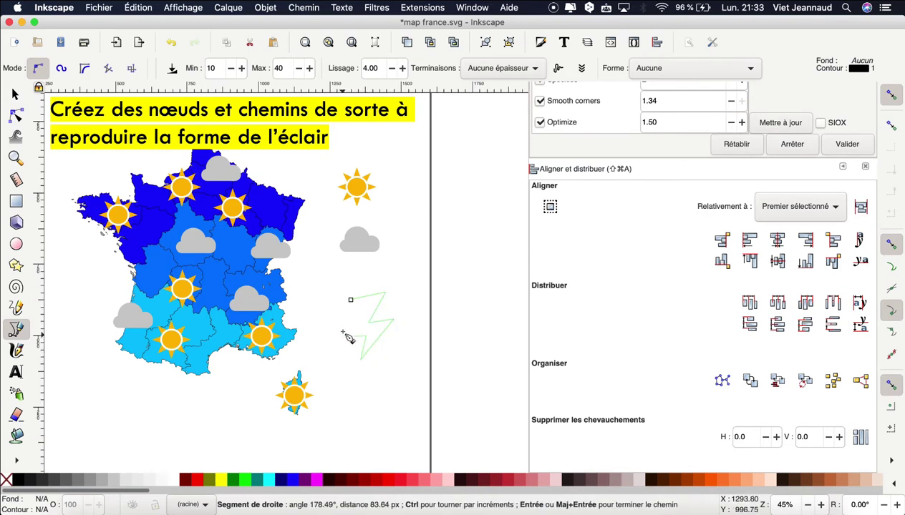
click(343, 335)
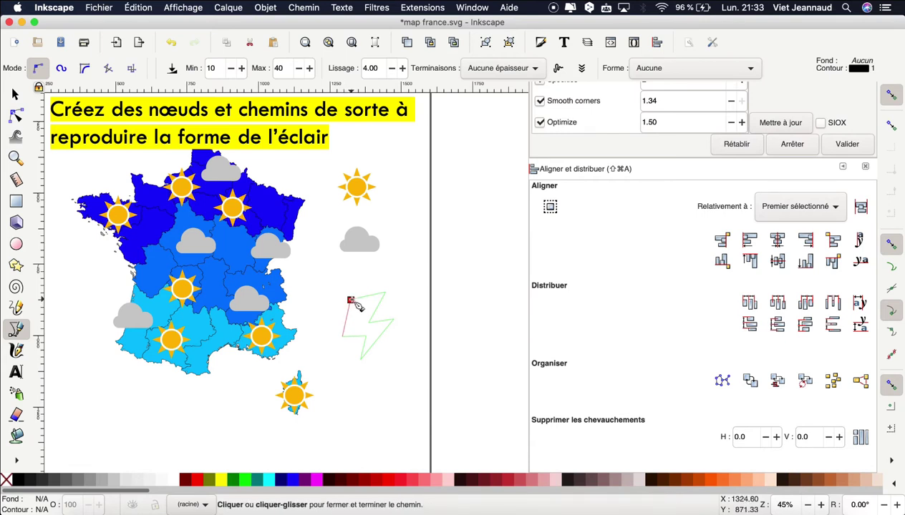
click(351, 301)
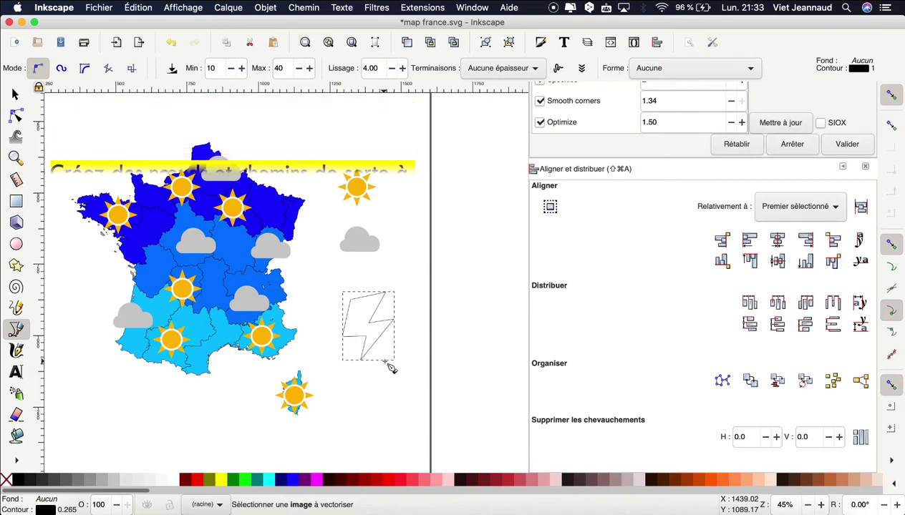
Step: Zoom in on the bolt and switch to the Selector tool with the bolt picked
scroll(389, 365, up, 2)
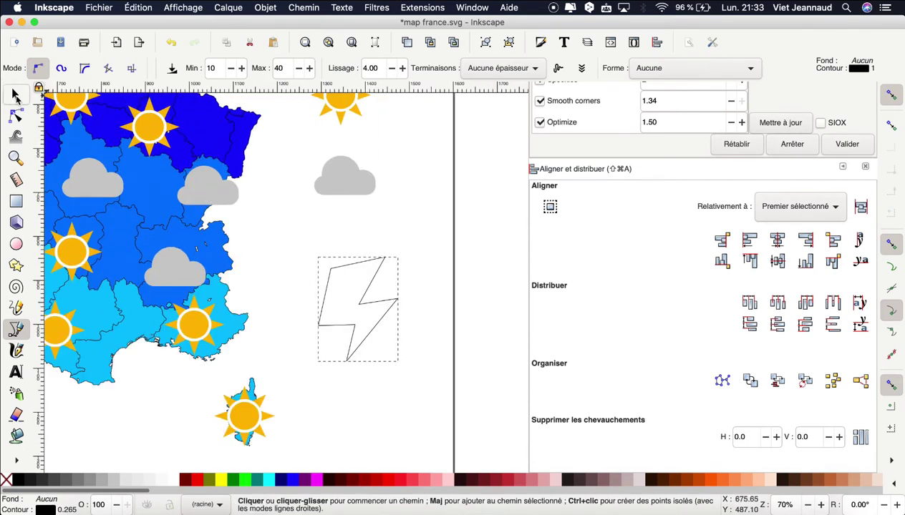
click(16, 95)
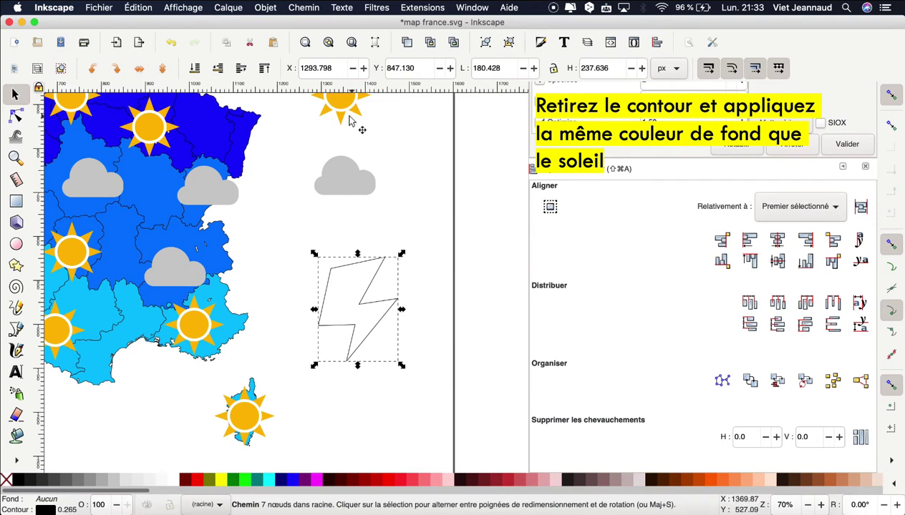
Step: Open Objet > Fond et contour and set the bolt's stroke to none
click(265, 8)
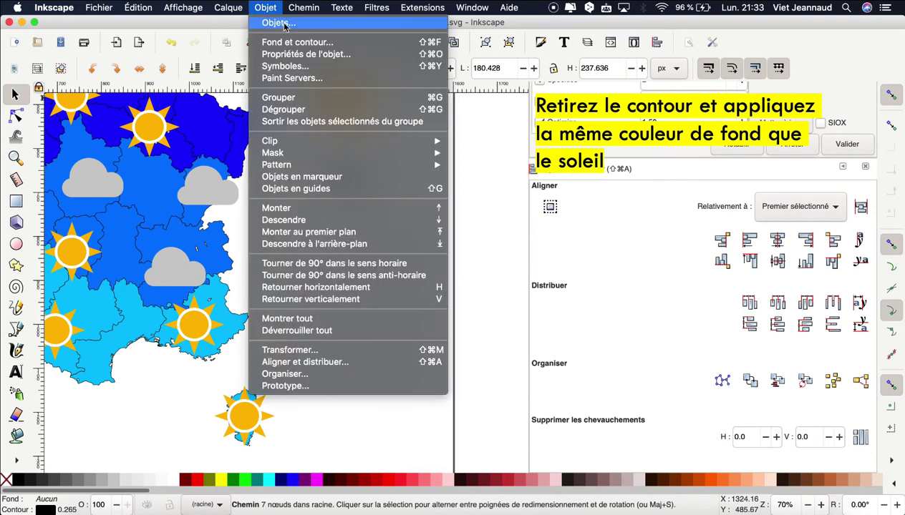
click(334, 44)
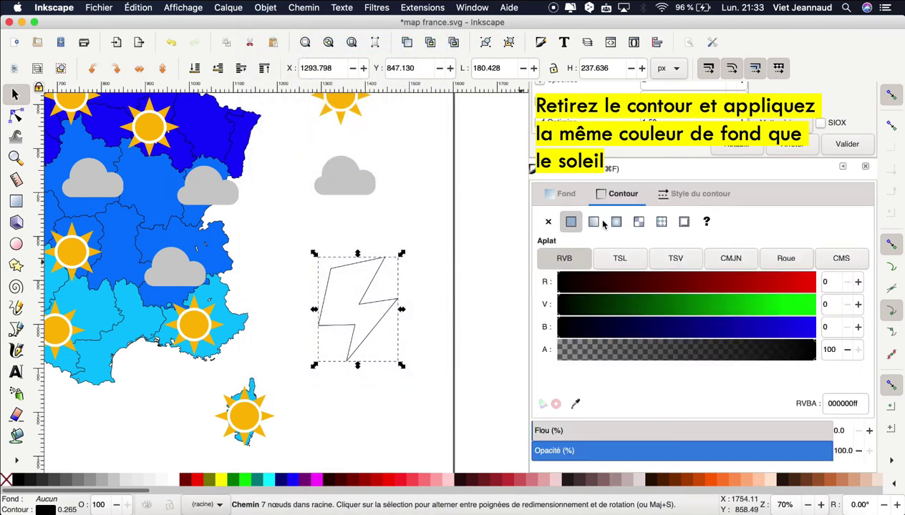
click(548, 224)
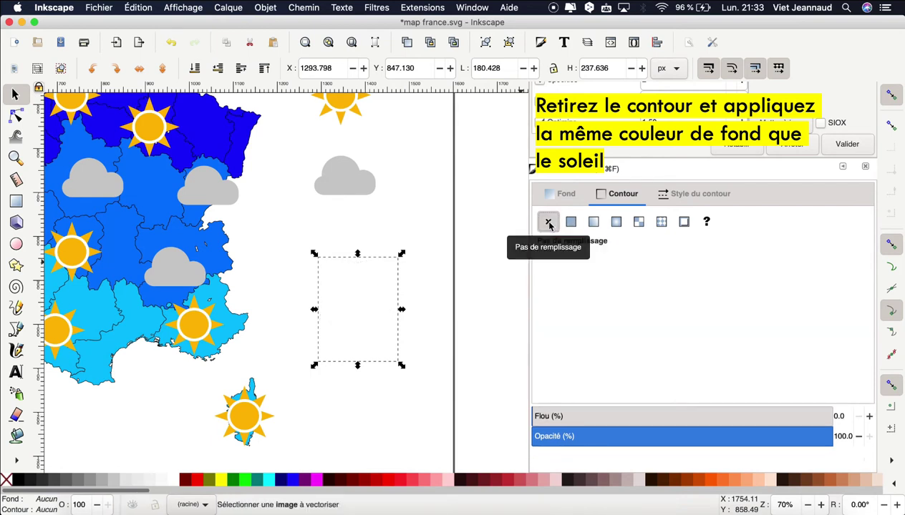
click(566, 195)
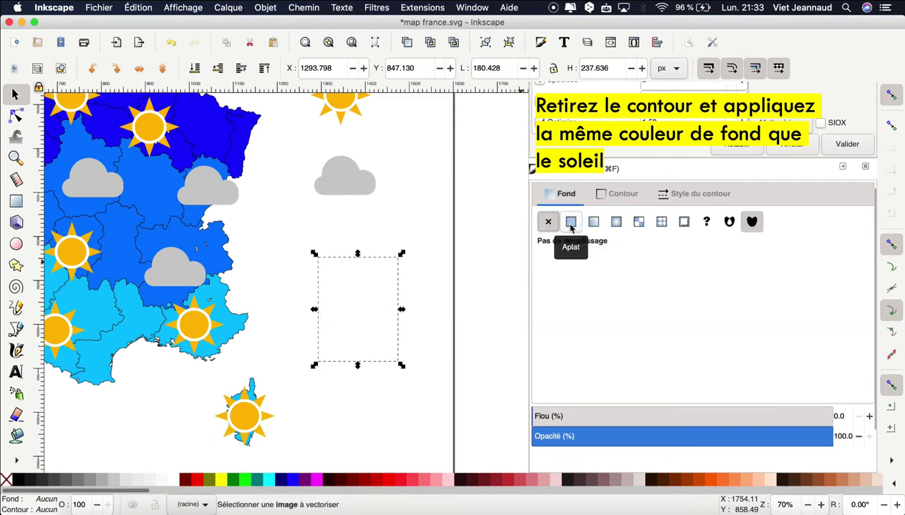
Step: Fill the bolt with flat orange ffba00 sampled from a sun, then nudge it up-left
click(570, 223)
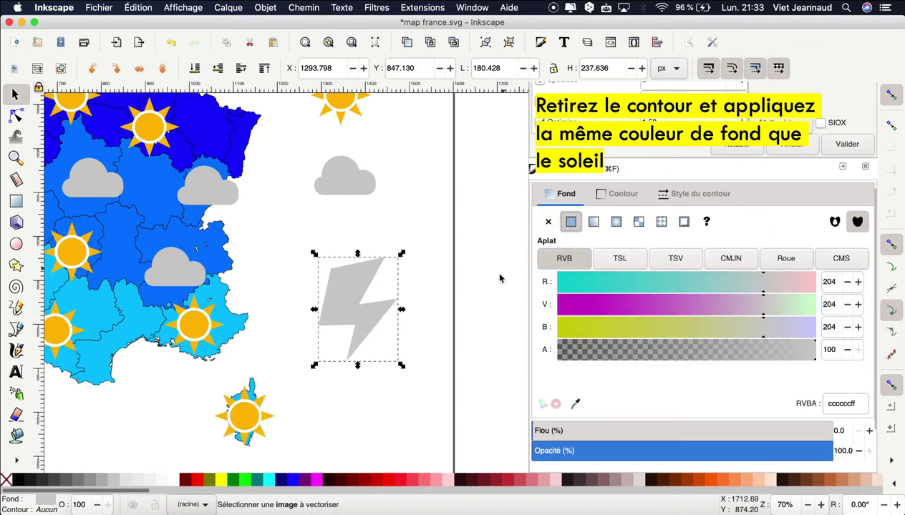
click(575, 405)
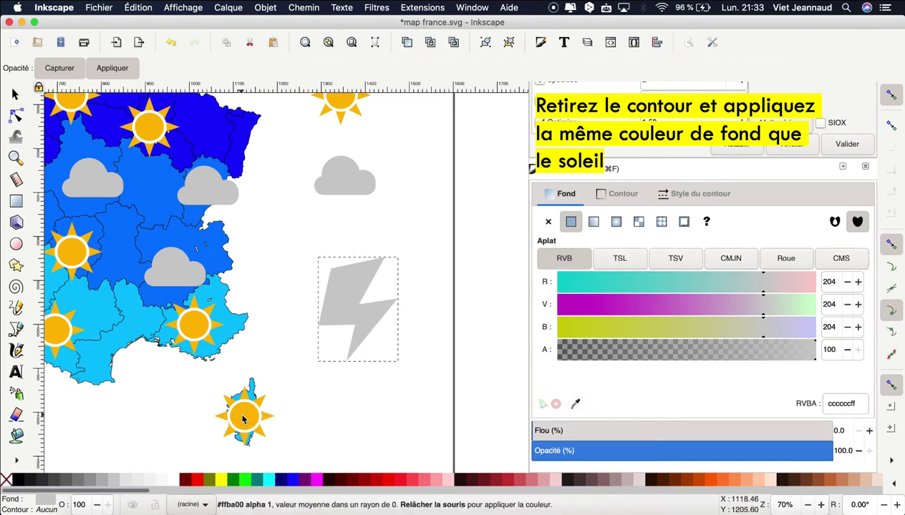
click(243, 415)
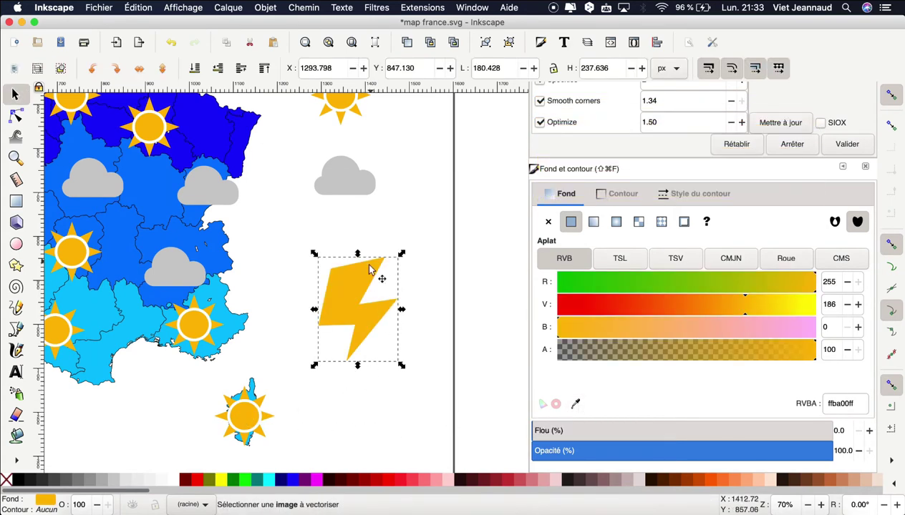
drag(361, 293, 349, 274)
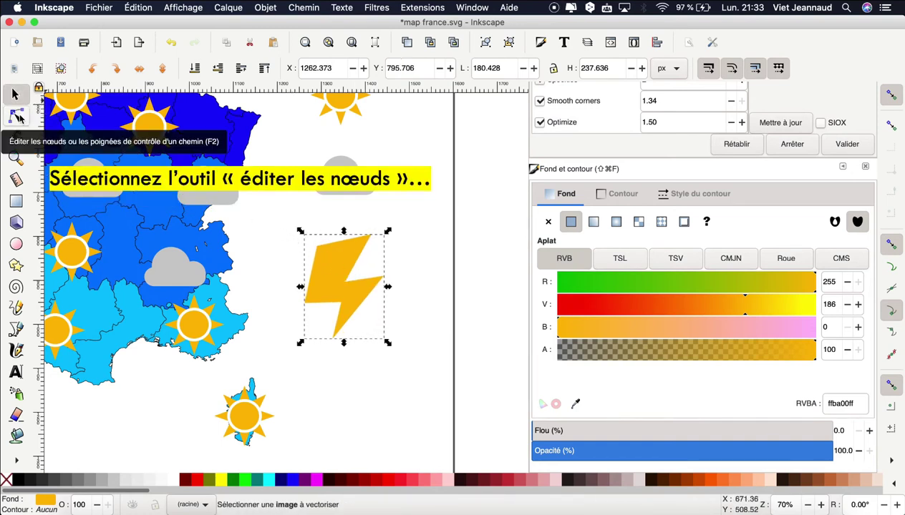
Step: With the Node tool, select the bolt's two top nodes and zoom in
click(18, 117)
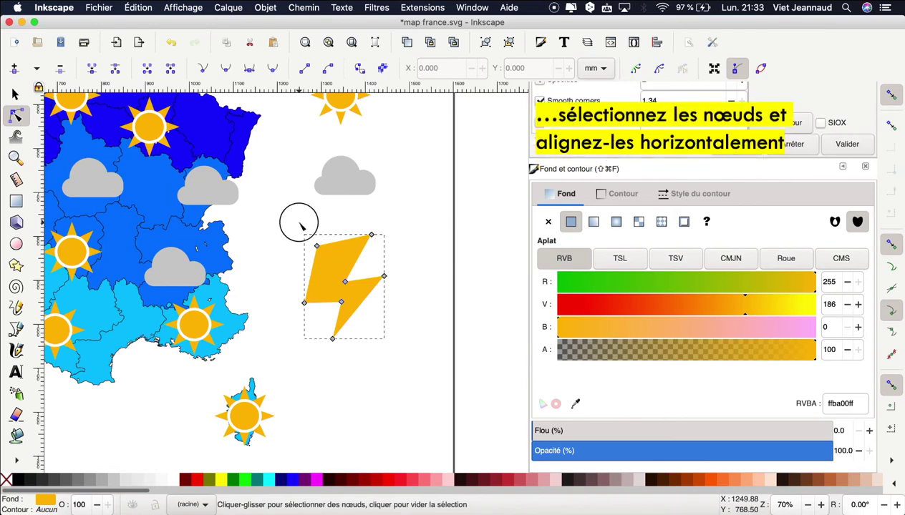
drag(299, 223, 390, 255)
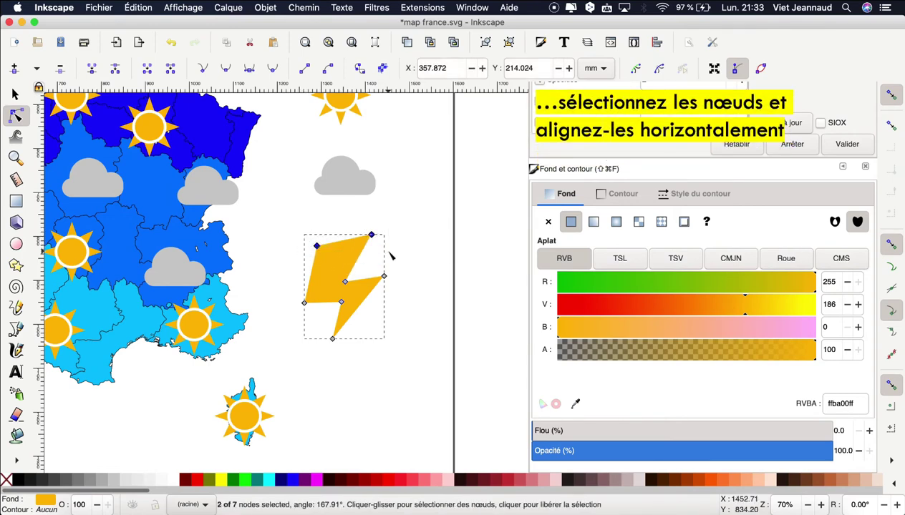
scroll(390, 255, up, 2)
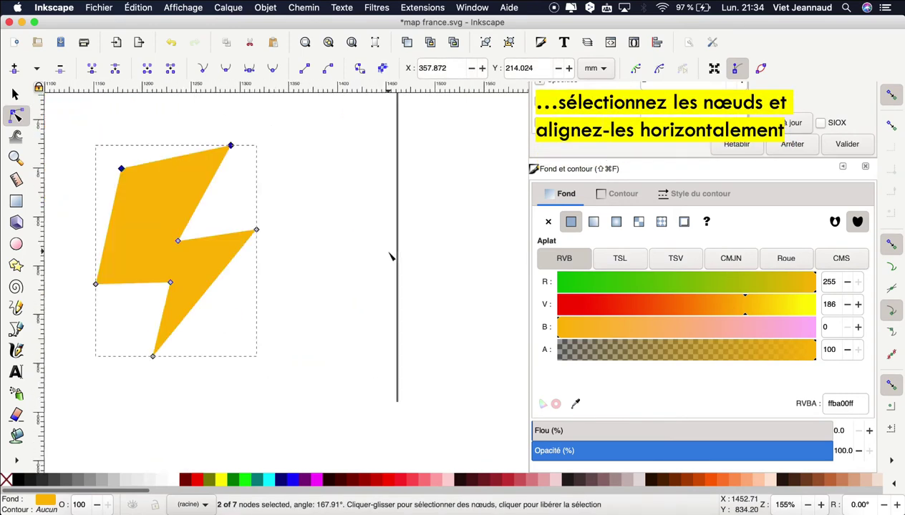
scroll(390, 256, up, 1)
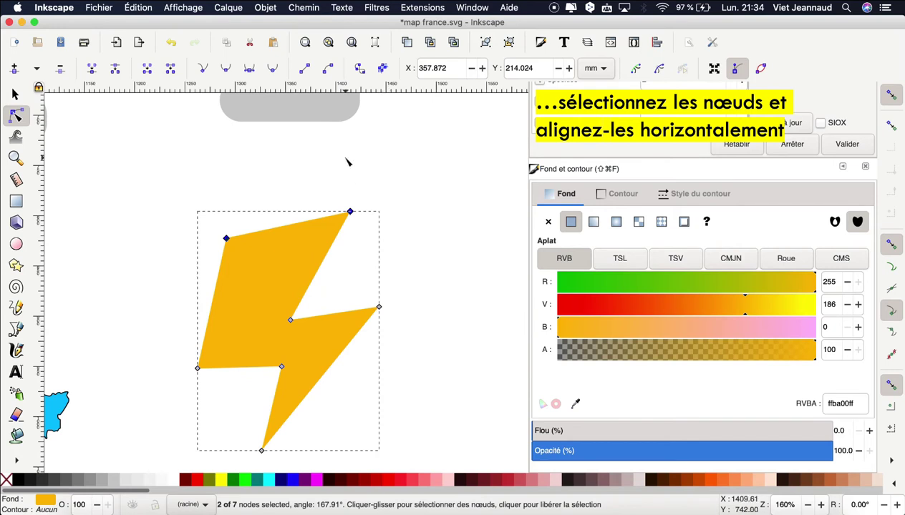
click(266, 9)
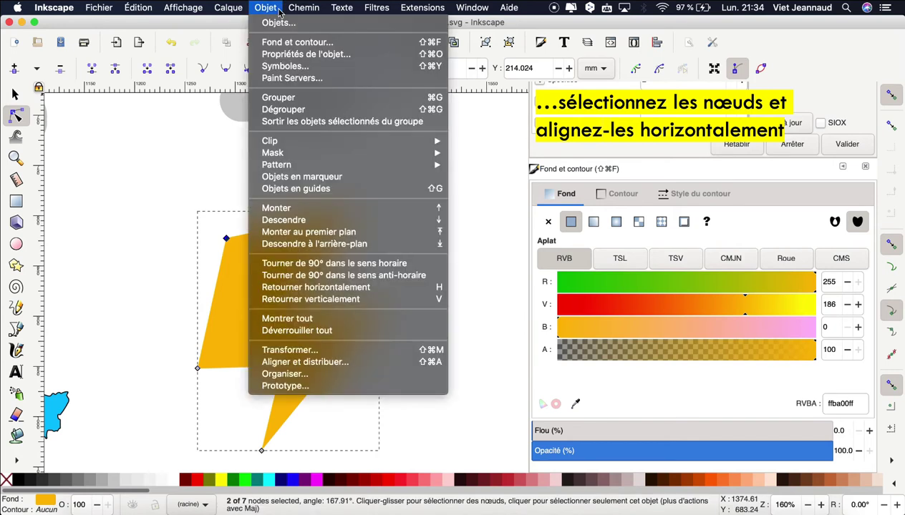
Step: In Align and Distribute, horizontally align the top node pair and the middle/right inner nodes
click(352, 367)
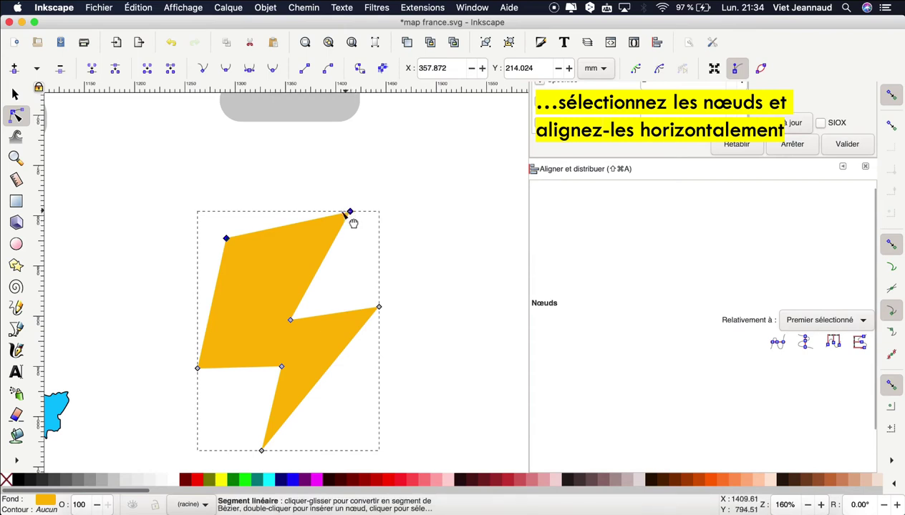
click(777, 343)
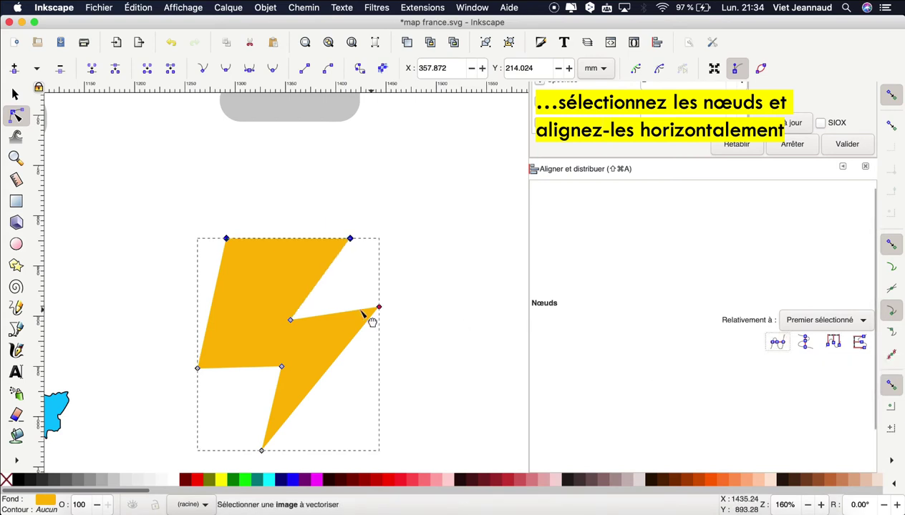
drag(396, 327, 265, 292)
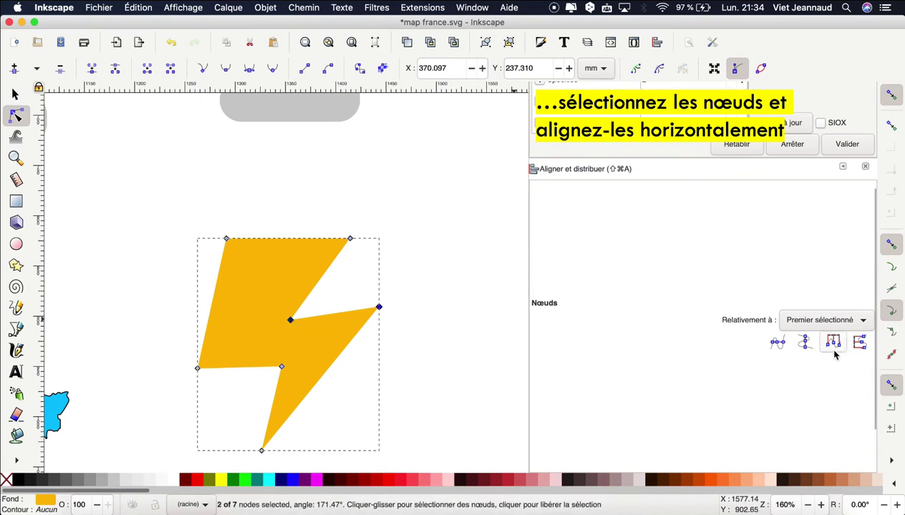
click(778, 344)
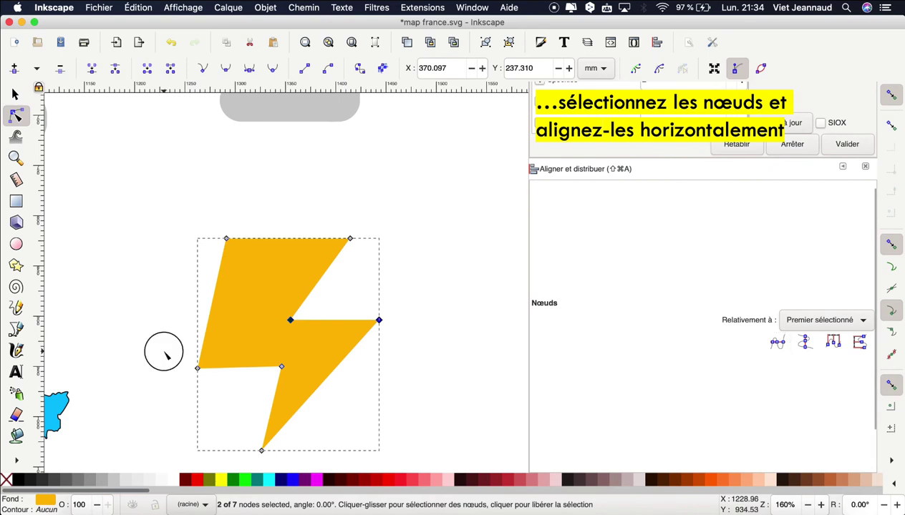
Step: Align the two lower nodes horizontally and drag the bottom tip slightly lower
drag(164, 351, 297, 387)
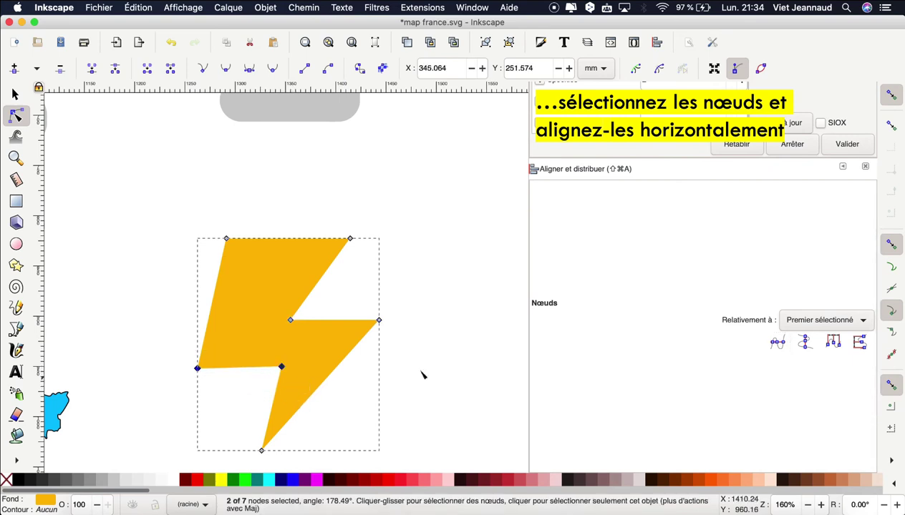
click(778, 343)
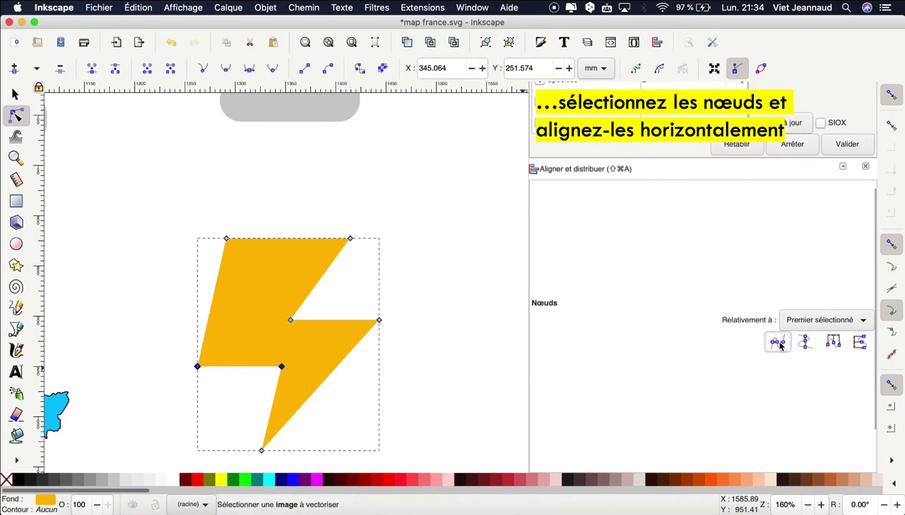
key(Escape)
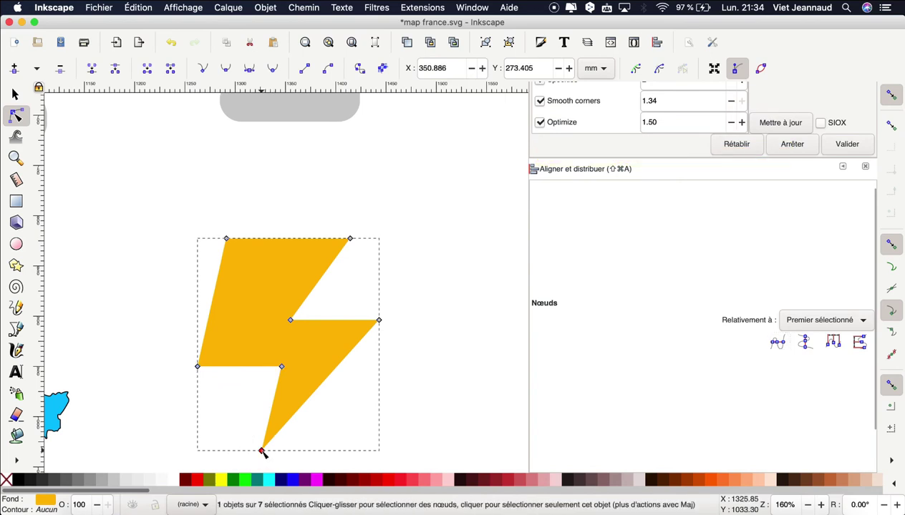
mouse_move(262, 451)
mouse_down()
mouse_move(259, 463)
mouse_move(244, 461)
mouse_up()
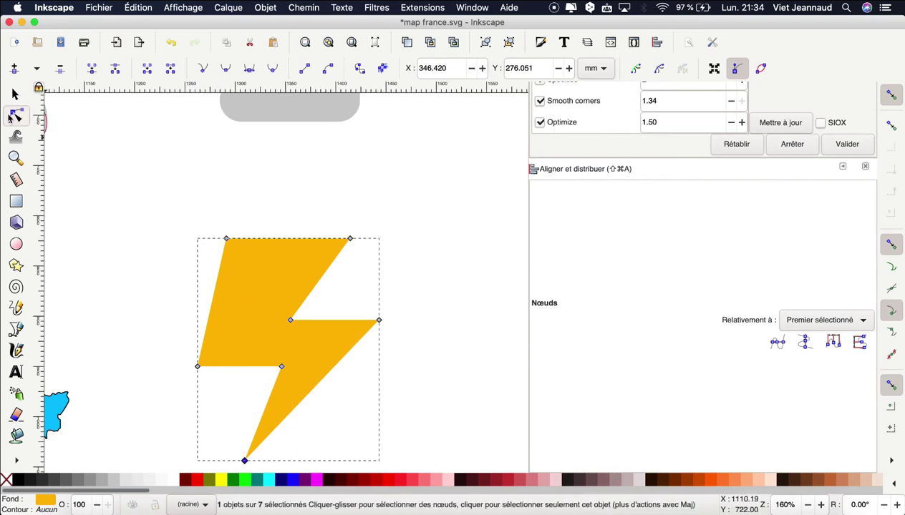
Step: Shrink the bolt to about 88.233 × 108.189 px with the Selector tool
click(14, 94)
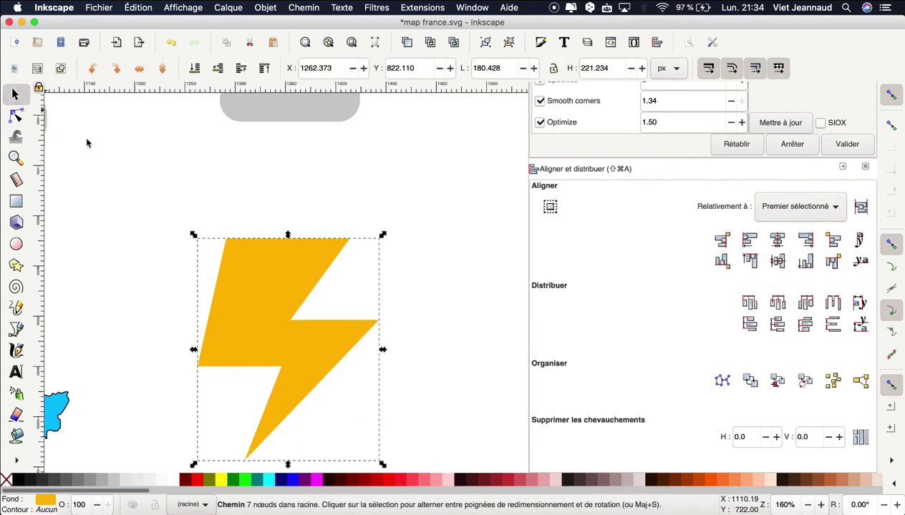
scroll(157, 227, down, 2)
scroll(158, 227, down, 2)
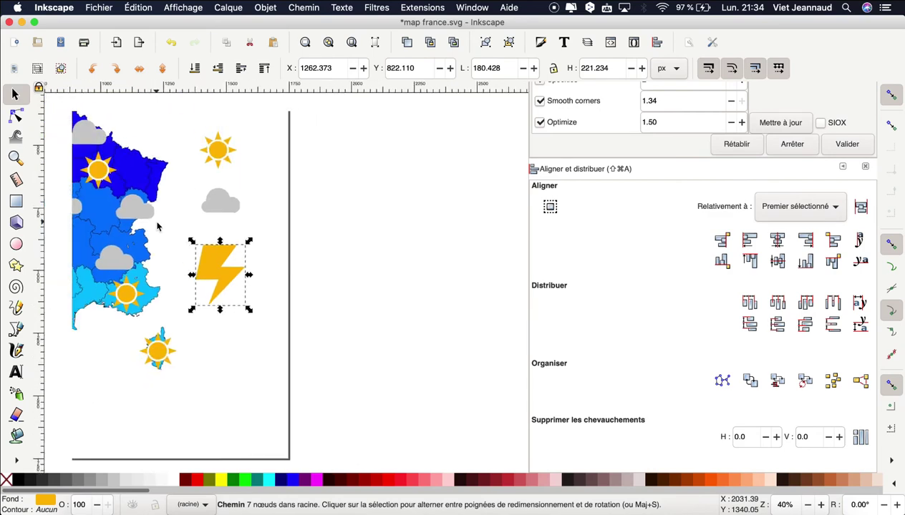
scroll(157, 227, left, 5)
scroll(158, 226, up, 1)
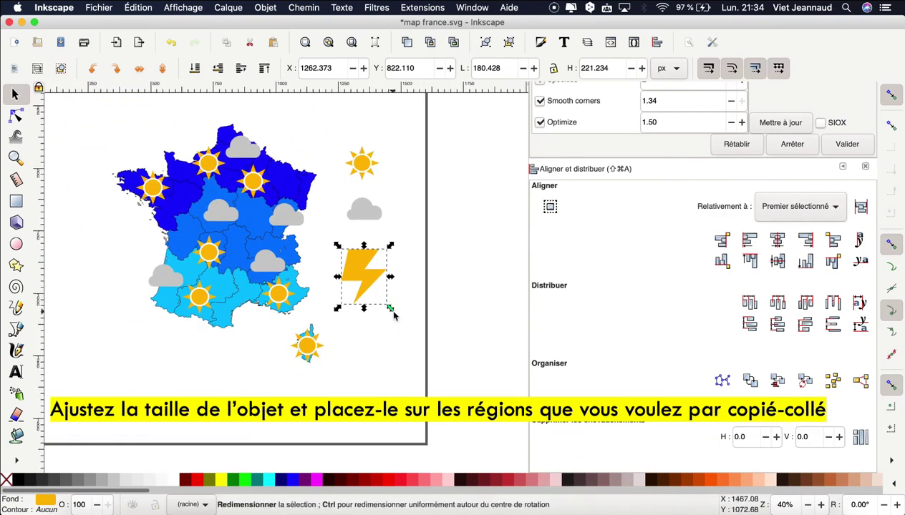
mouse_move(391, 308)
mouse_down()
mouse_move(372, 287)
mouse_move(369, 252)
mouse_up()
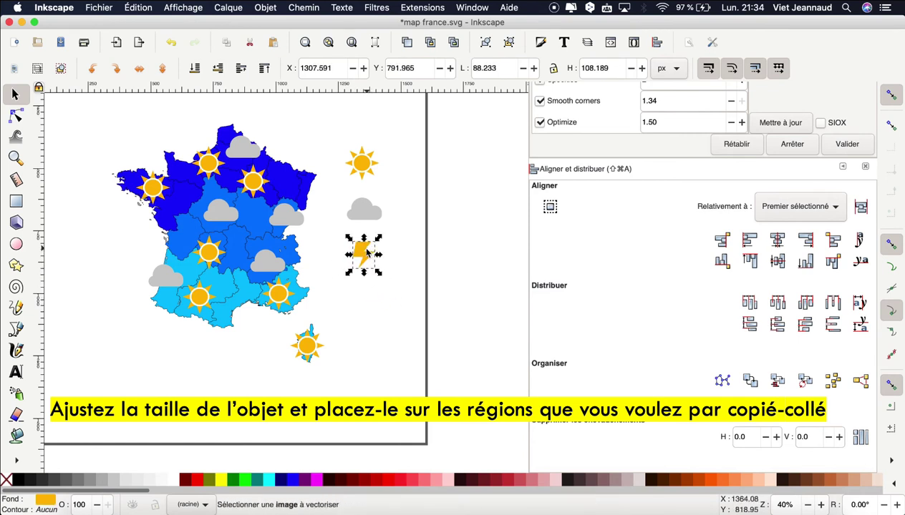
Step: Copy the bolt and paste copies onto the central and eastern clouds
right_click(366, 251)
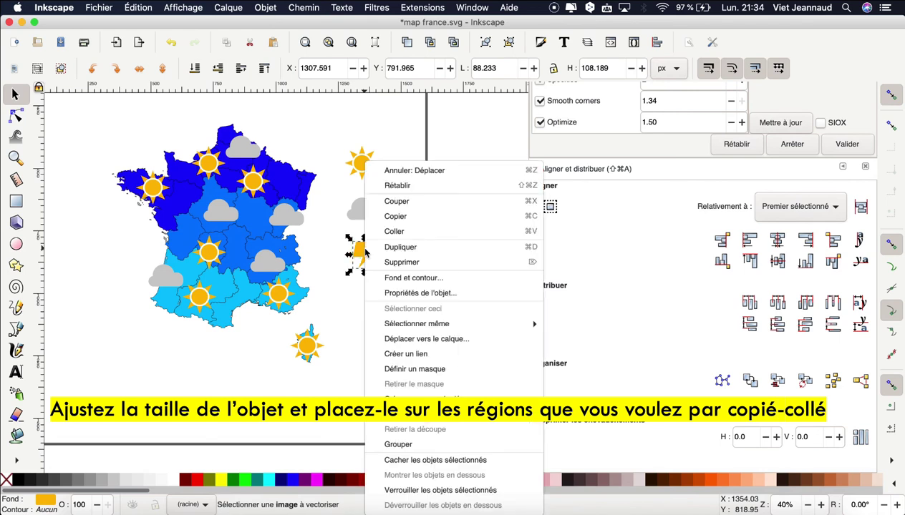
click(399, 227)
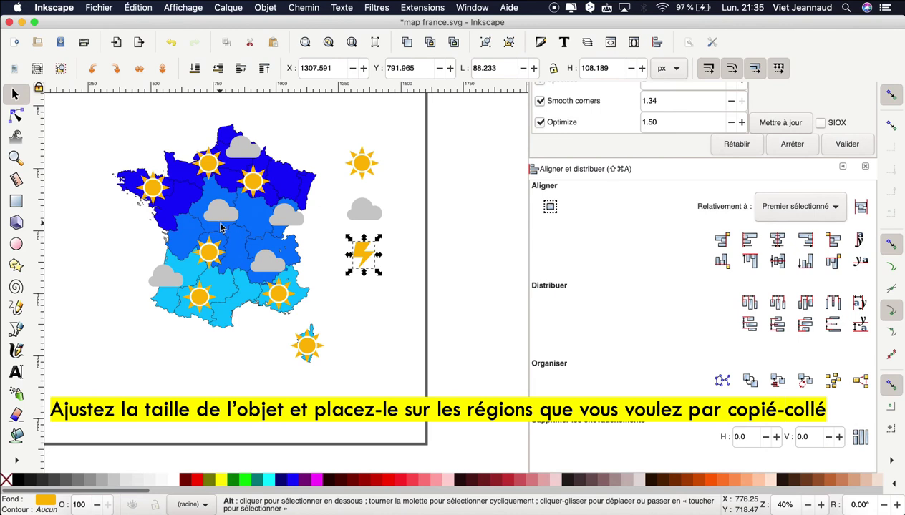
key(ctrl+v)
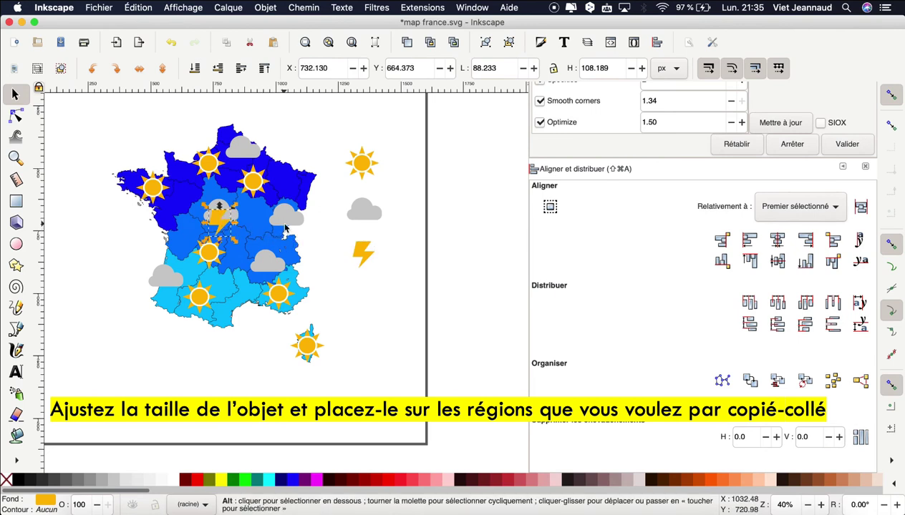
key(ctrl+v)
Step: Paste bolts for the south-western and northern clouds and drag the northern one into place
key(ctrl+v)
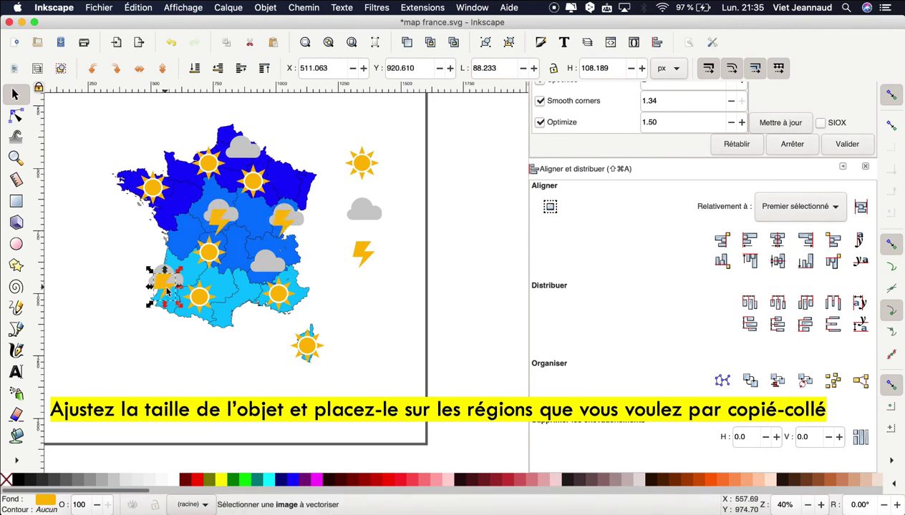
key(ctrl+c)
key(ctrl+v)
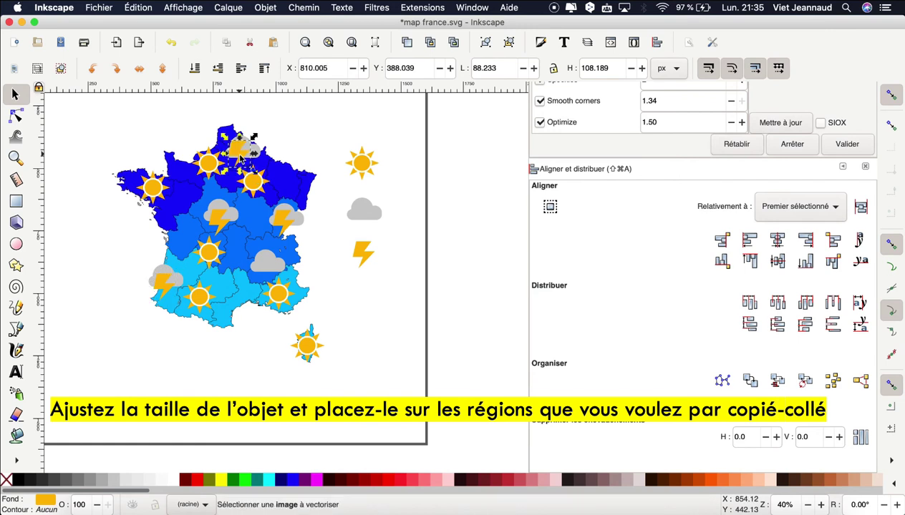
drag(251, 166, 256, 184)
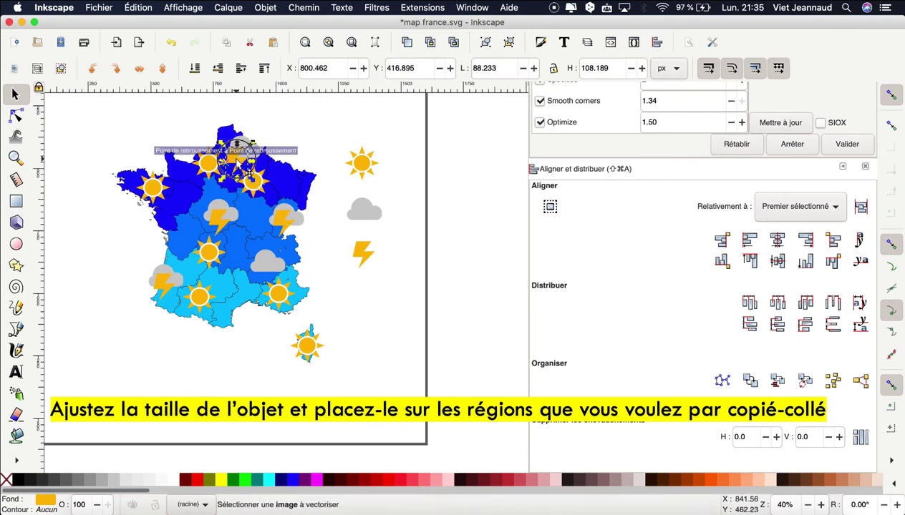
drag(240, 160, 249, 163)
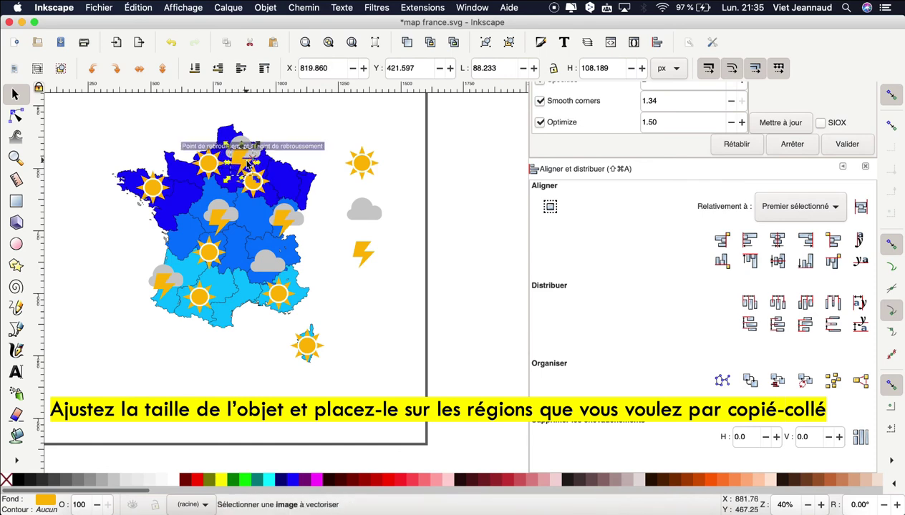
Step: Nudge the northern, eastern, central and western bolts so each sits beneath its cloud
scroll(247, 163, up, 3)
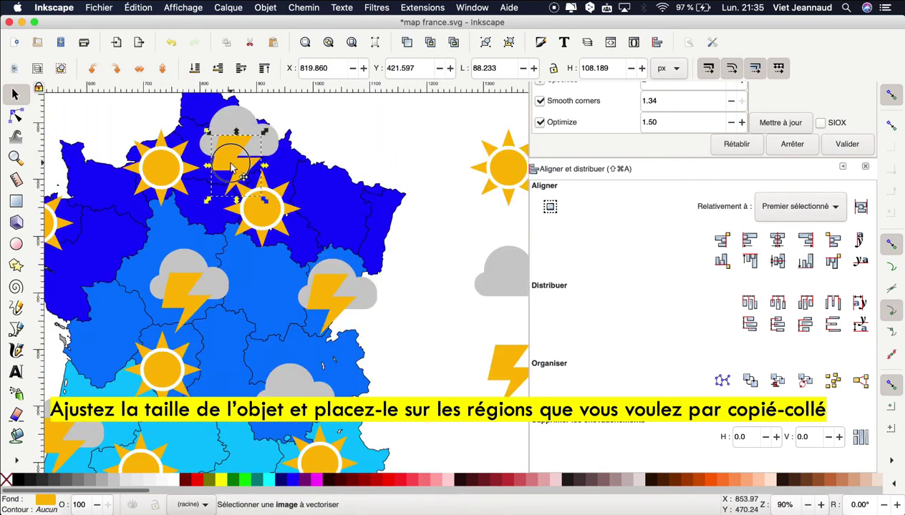
drag(231, 168, 241, 173)
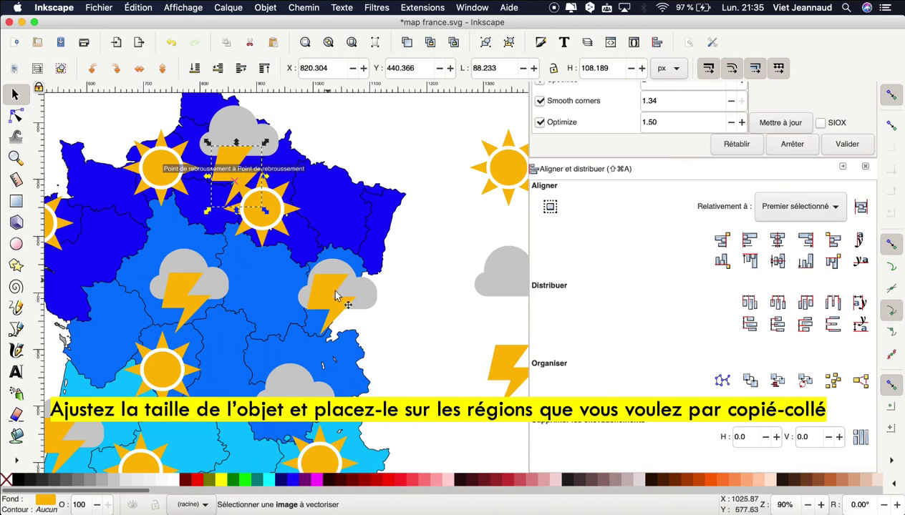
drag(337, 295, 338, 320)
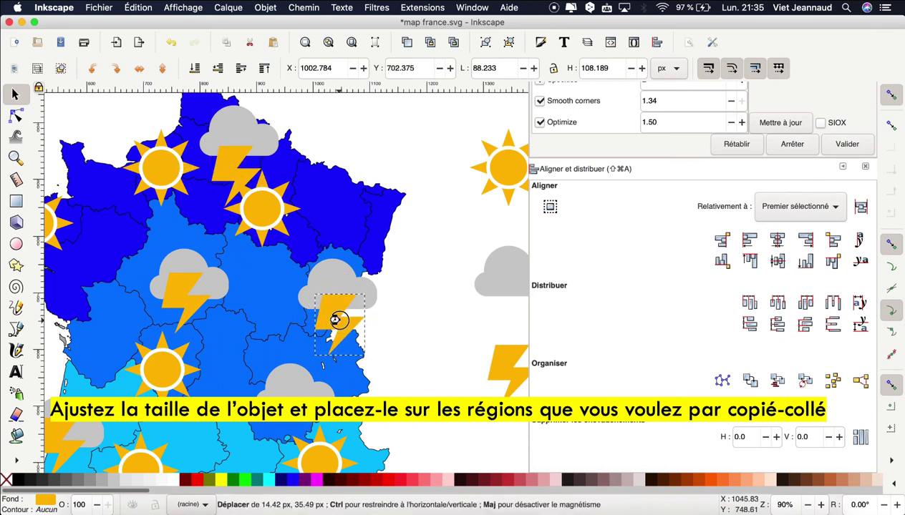
drag(188, 303, 196, 312)
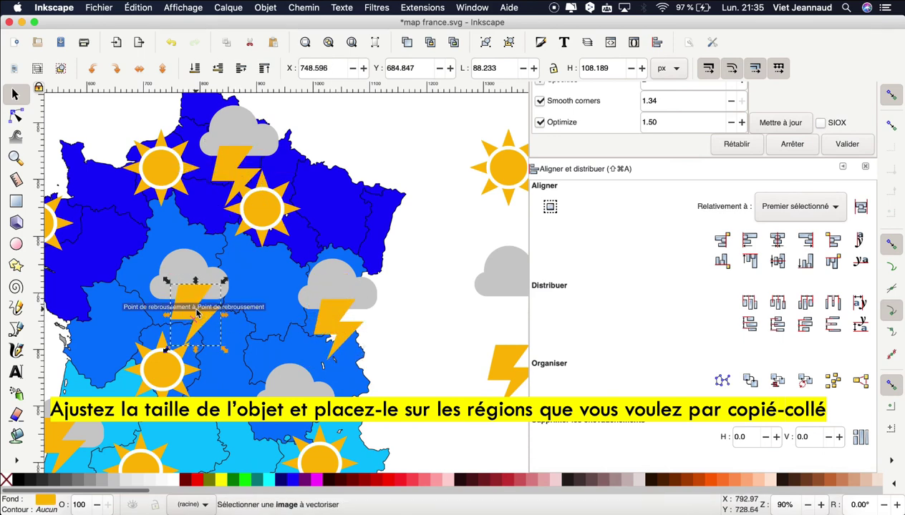
scroll(192, 346, down, 5)
scroll(192, 346, left, 3)
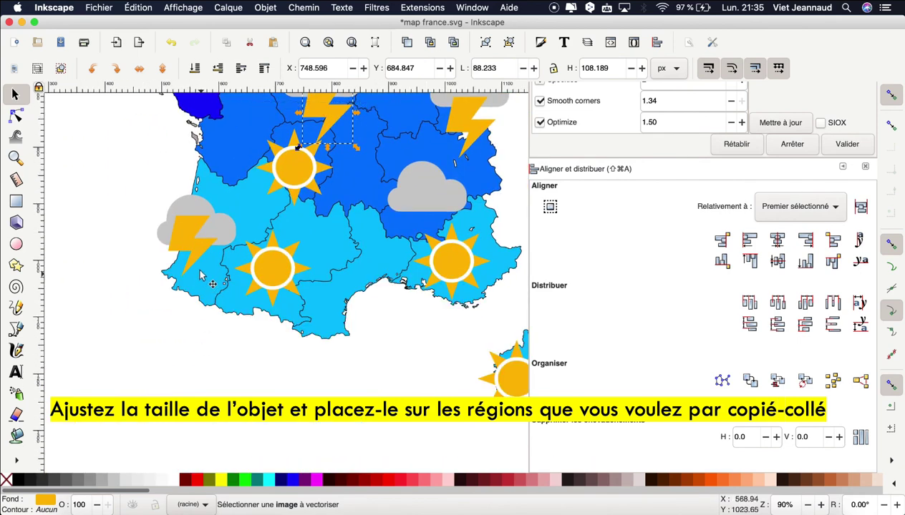
drag(186, 237, 195, 251)
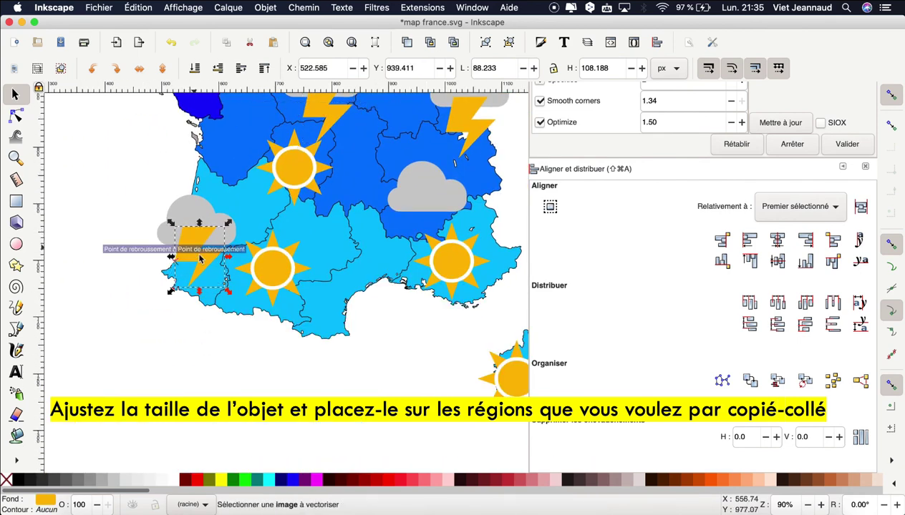
scroll(201, 259, down, 4)
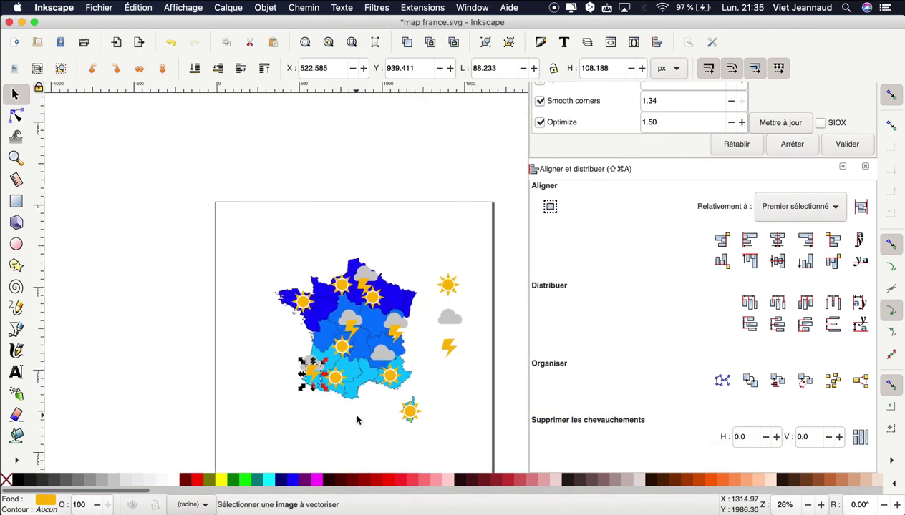
scroll(357, 421, down, 1)
scroll(358, 420, right, 2)
scroll(380, 408, down, 1)
scroll(379, 408, right, 1)
click(398, 397)
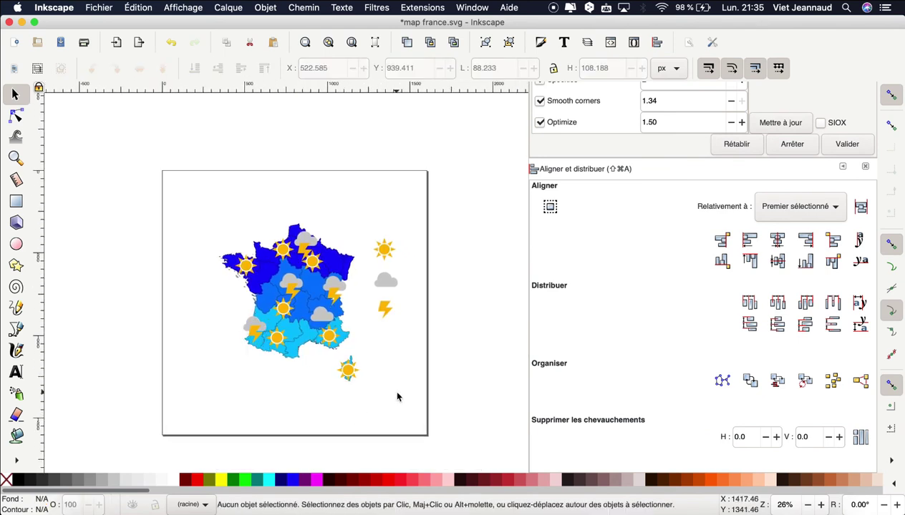